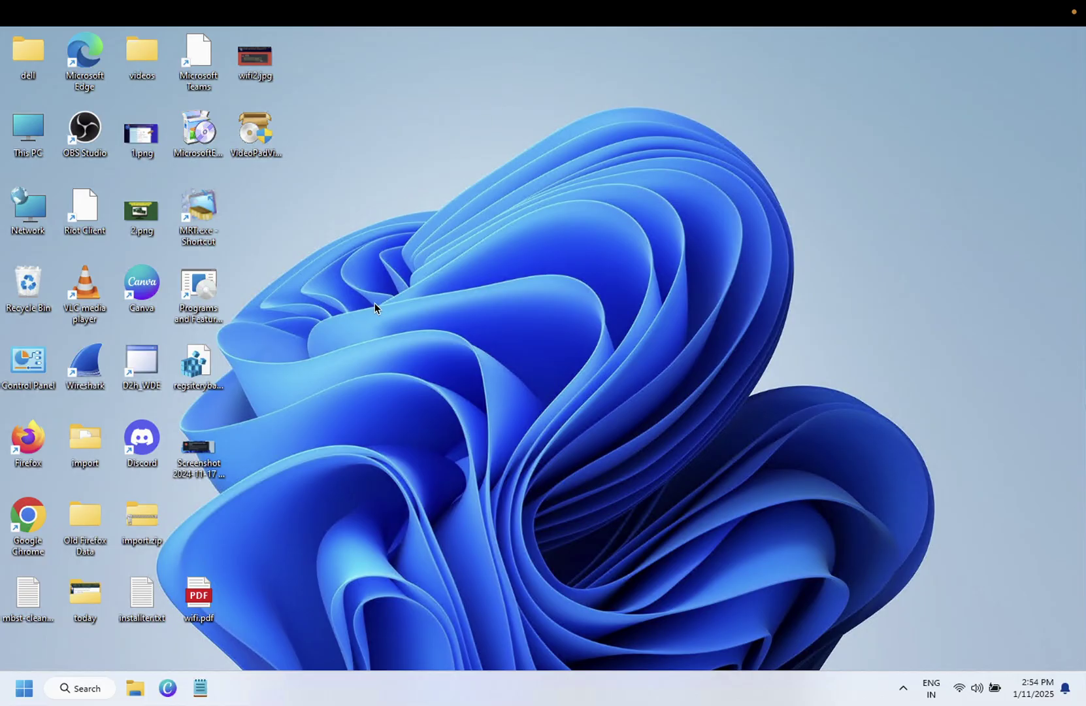
- Search Windows for 'edit group', correcting the misspelled query
left_click(89, 688)
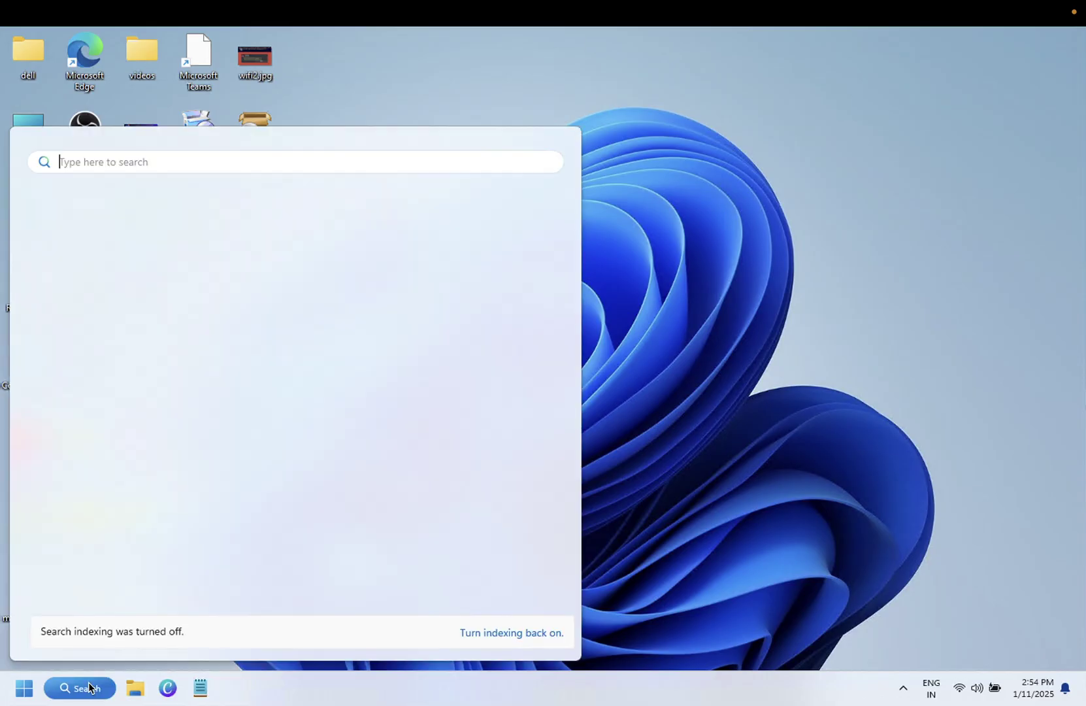
type("grop")
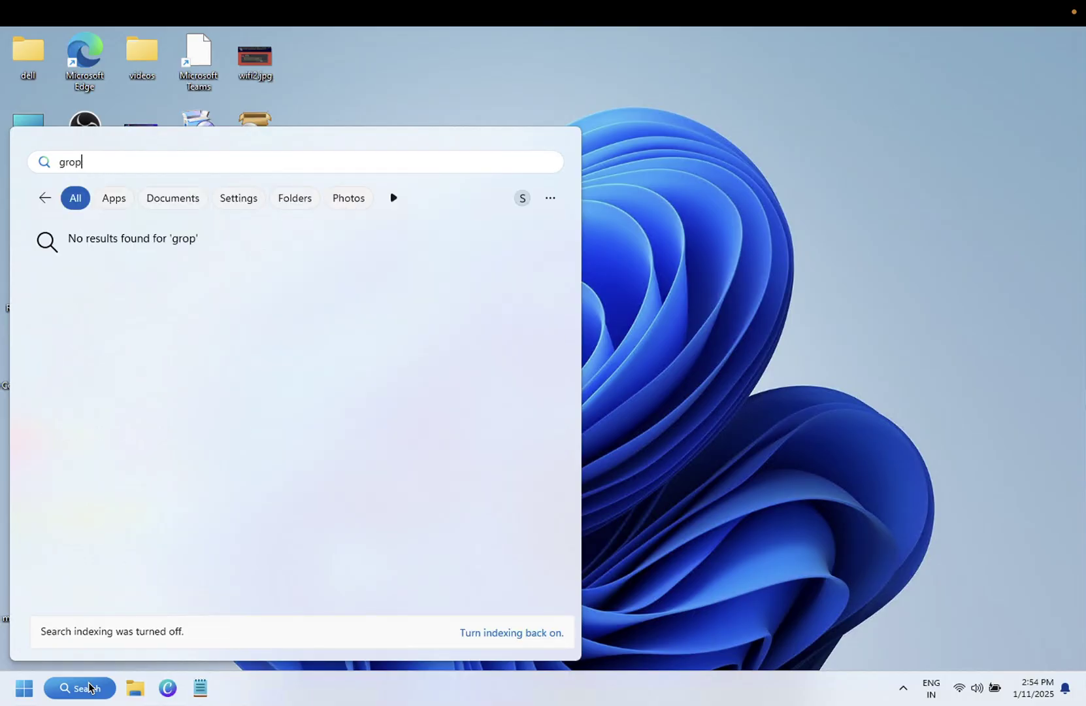
key("BackSpace")
key("BackSpace")
key("BackSpace")
key("BackSpace")
type("e")
key("BackSpace")
type("edi")
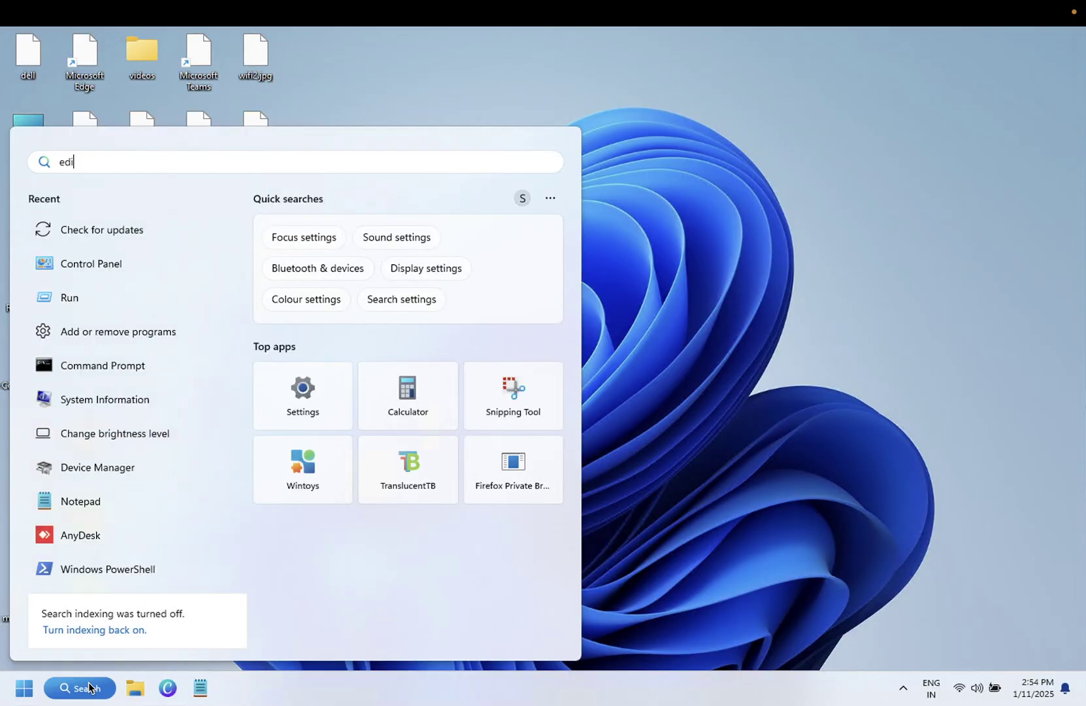
type("t g")
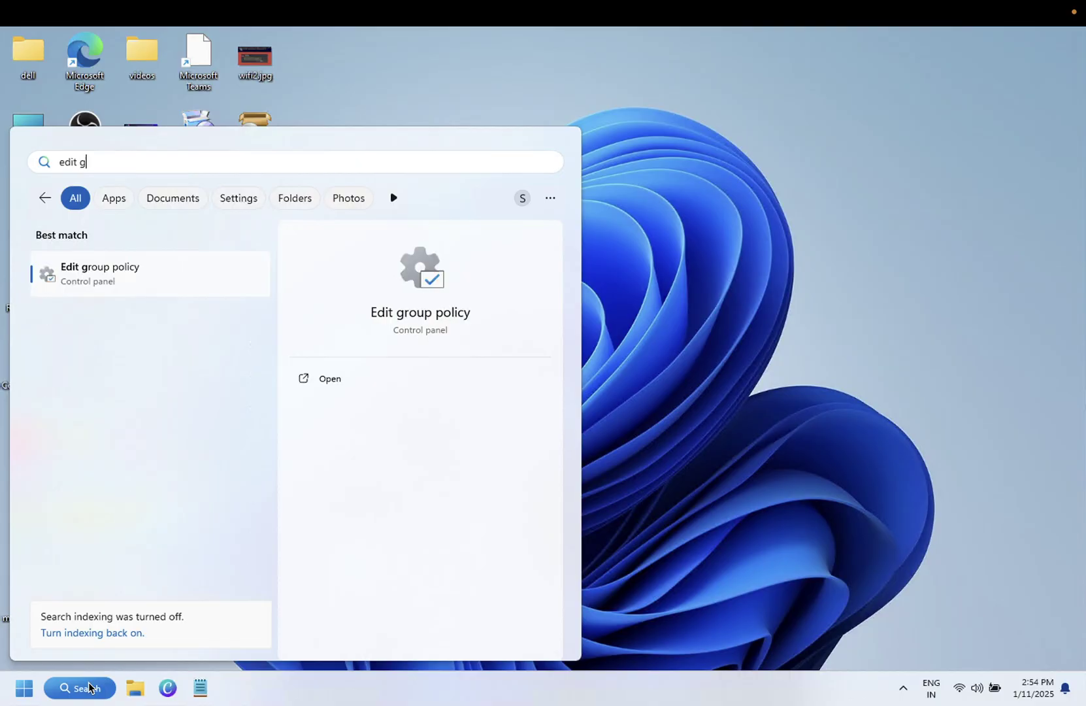
type("roup")
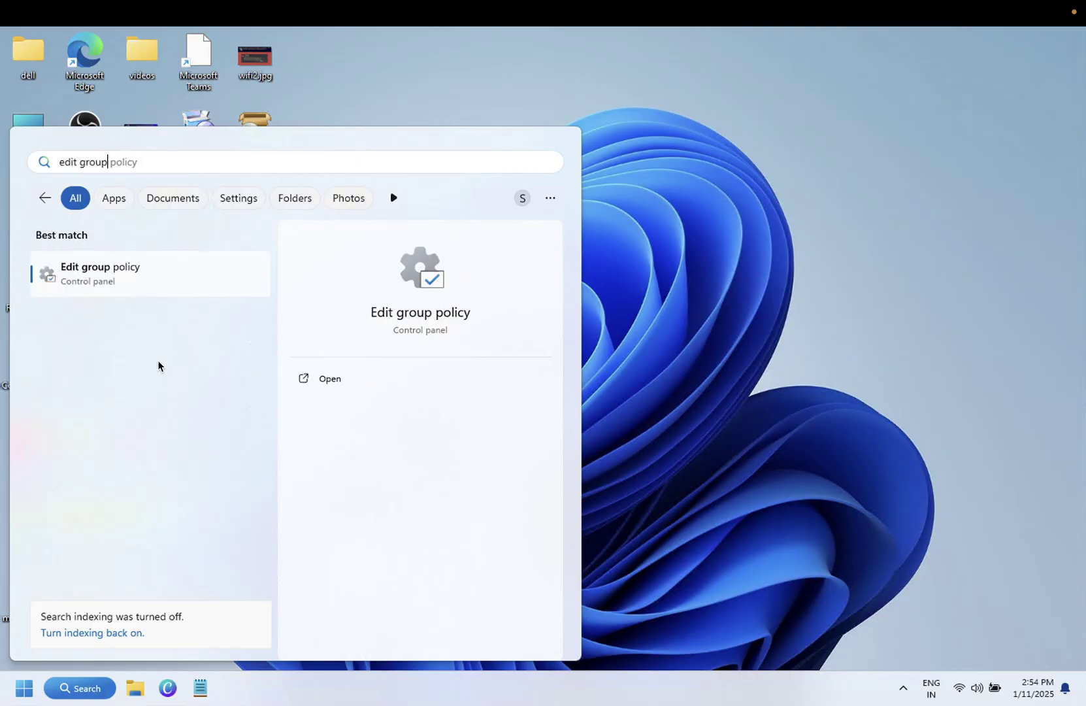
- Launch Edit group policy, maximize the editor and widen its folder tree
left_click(184, 277)
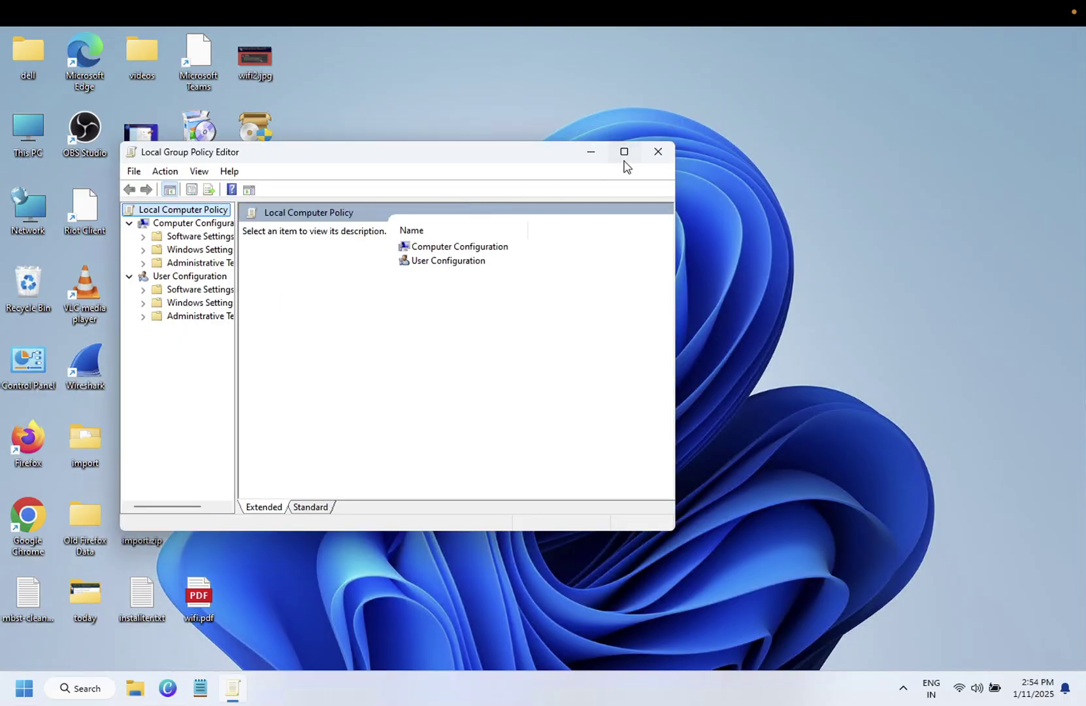
left_click(623, 162)
left_click_drag(116, 284, 257, 279)
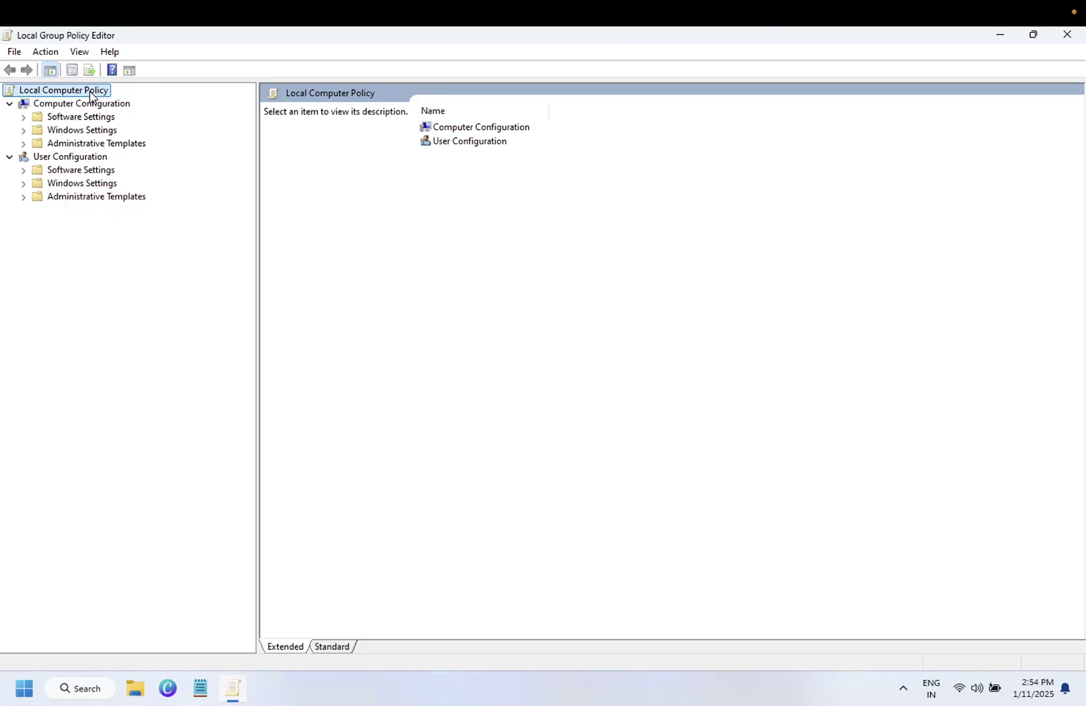
- Expand the computer's Administrative Templates and Windows Components folders
double_click(70, 144)
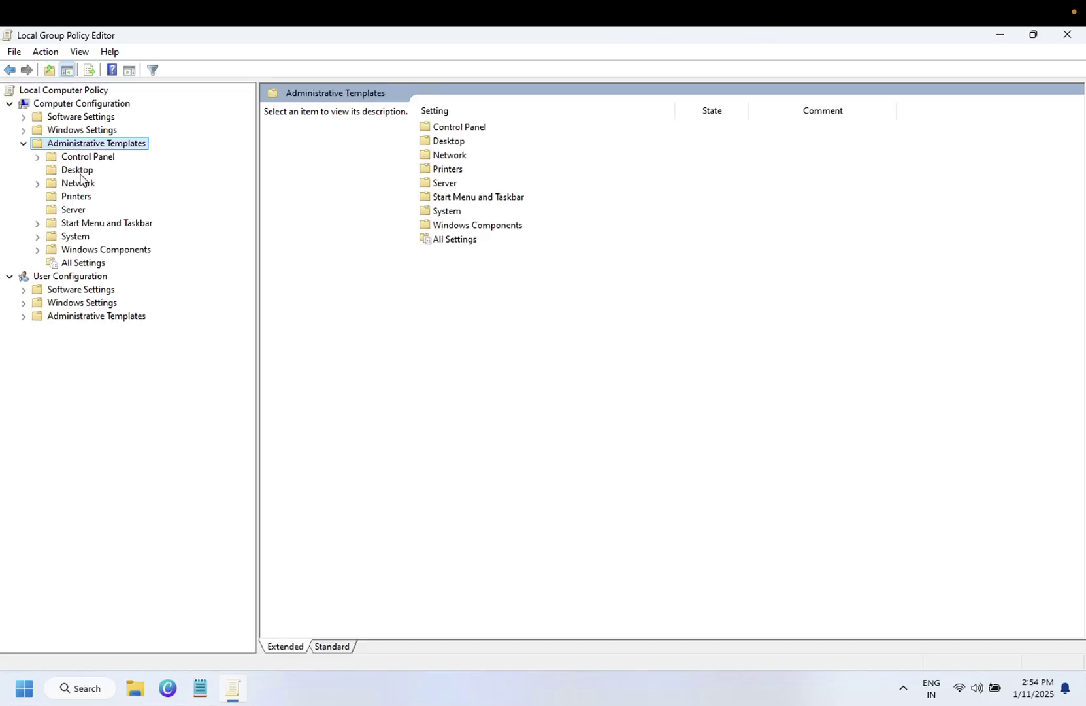
double_click(71, 252)
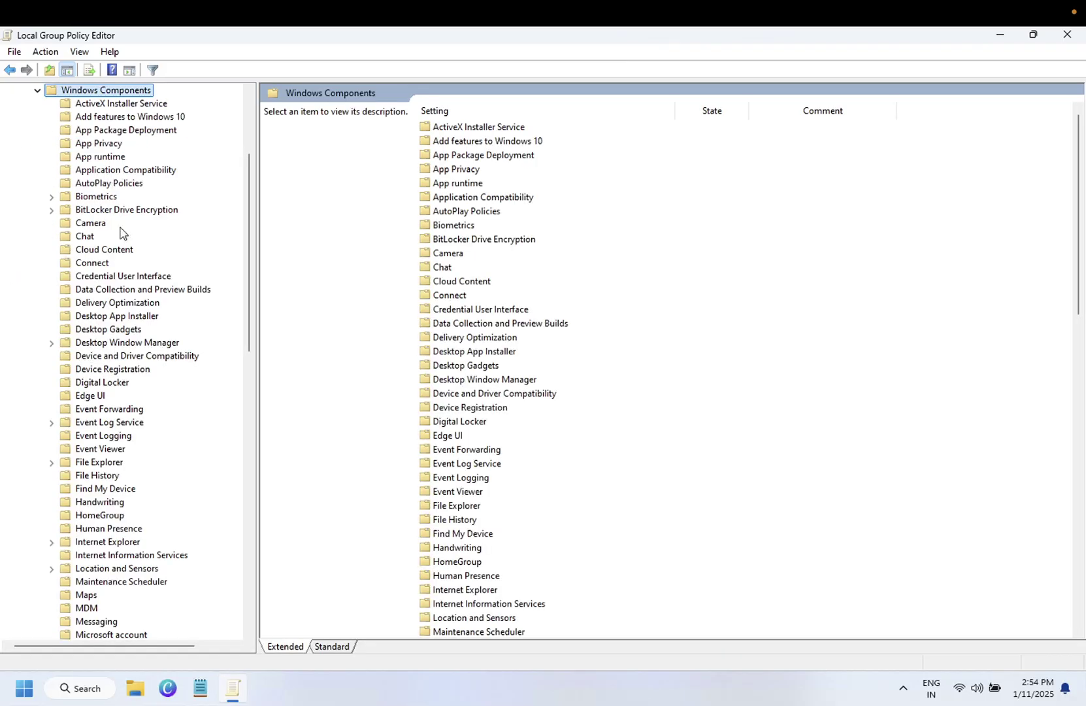
left_click_drag(246, 288, 242, 431)
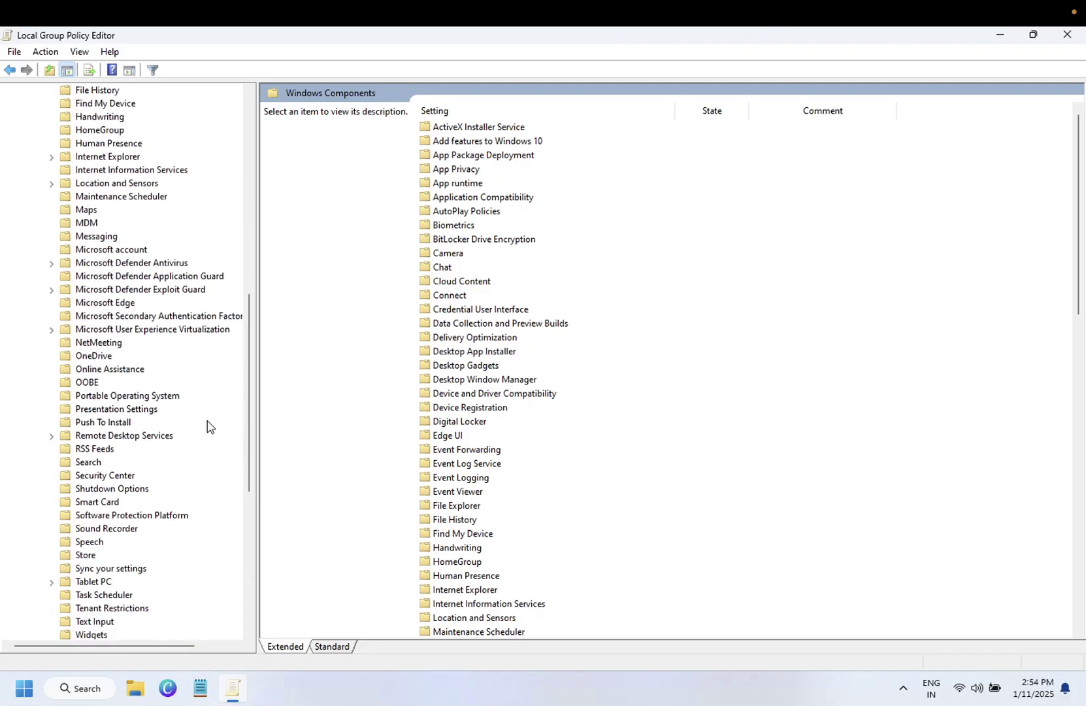
- Expand Remote Desktop Services and Remote Desktop Session Host to list their subfolders
double_click(105, 437)
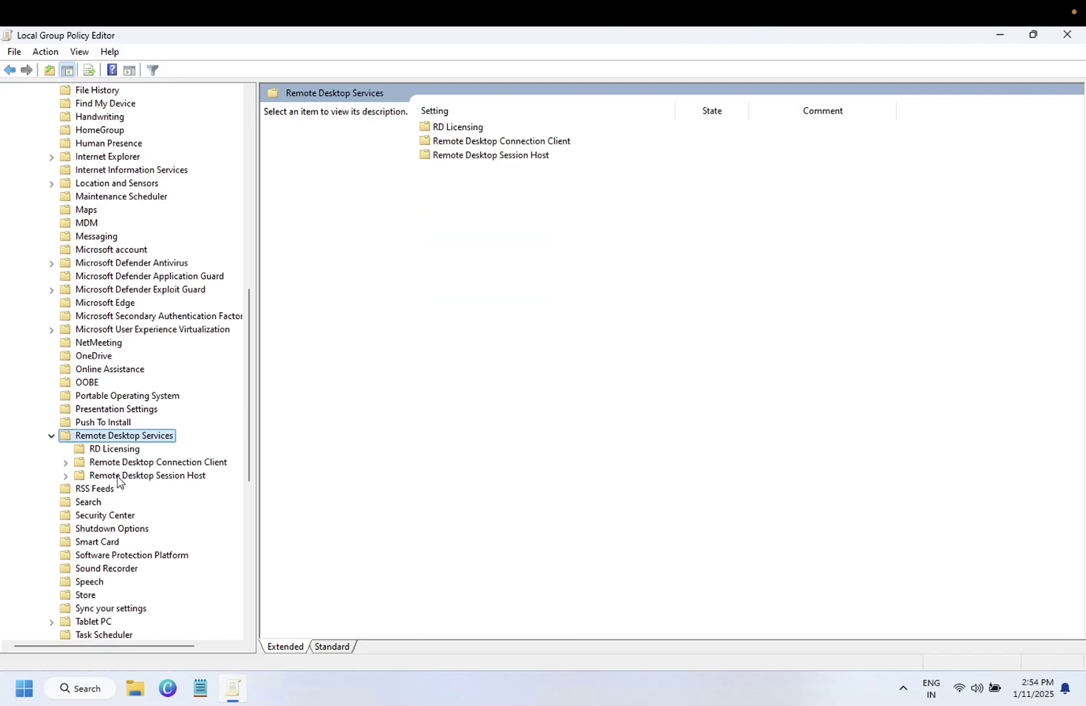
double_click(124, 478)
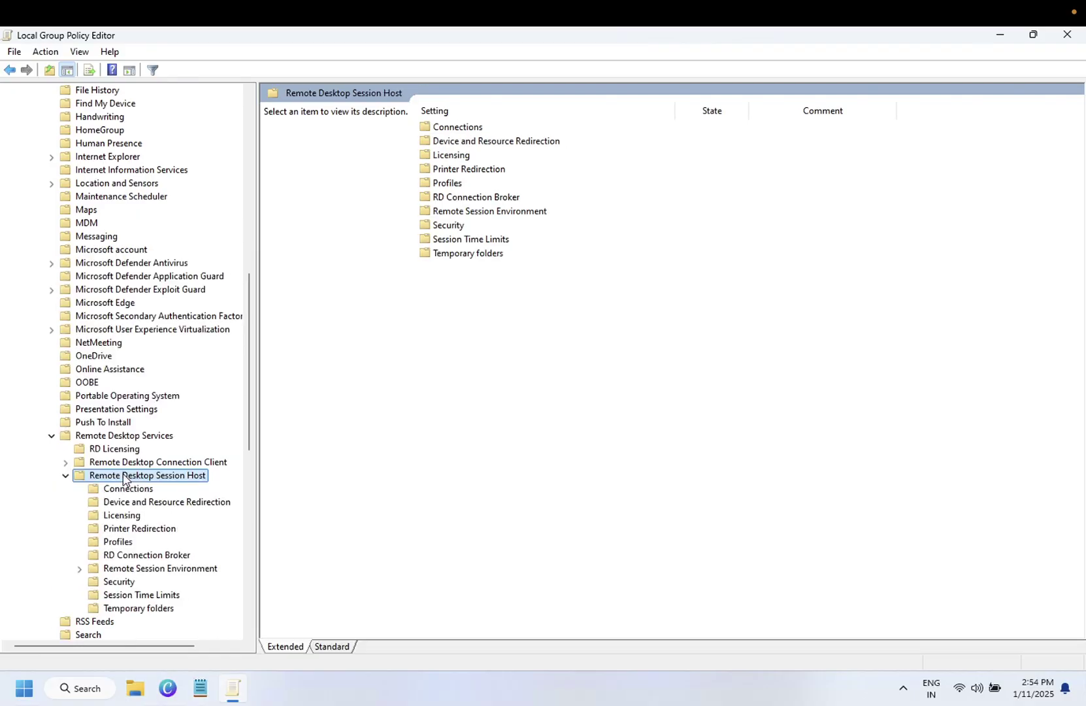
scroll(252, 451, "down", 1)
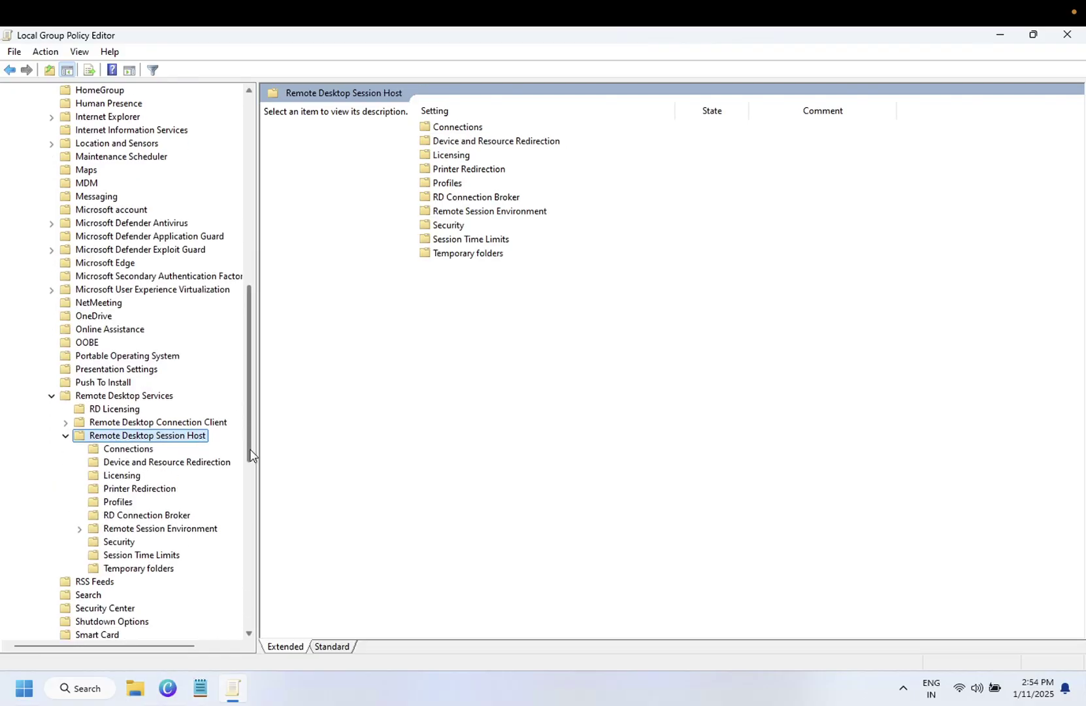
scroll(251, 455, "down", 1)
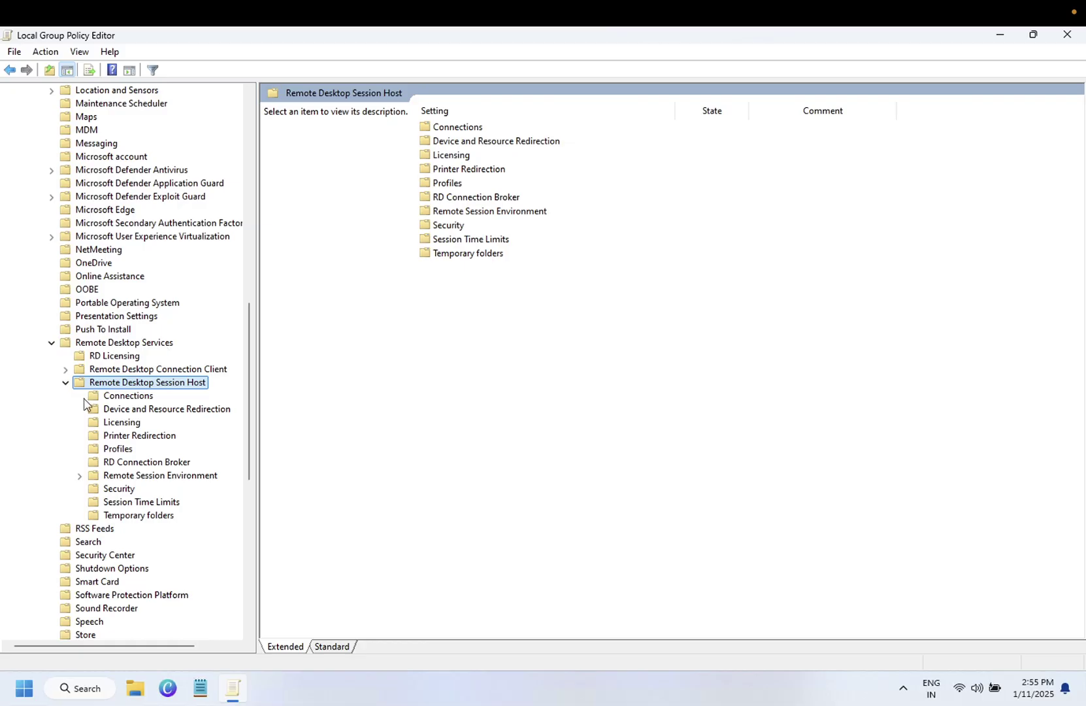
- Re-expand Remote Desktop Session Host to show Connections and collapse Remote Desktop Connection Client
left_click(65, 383)
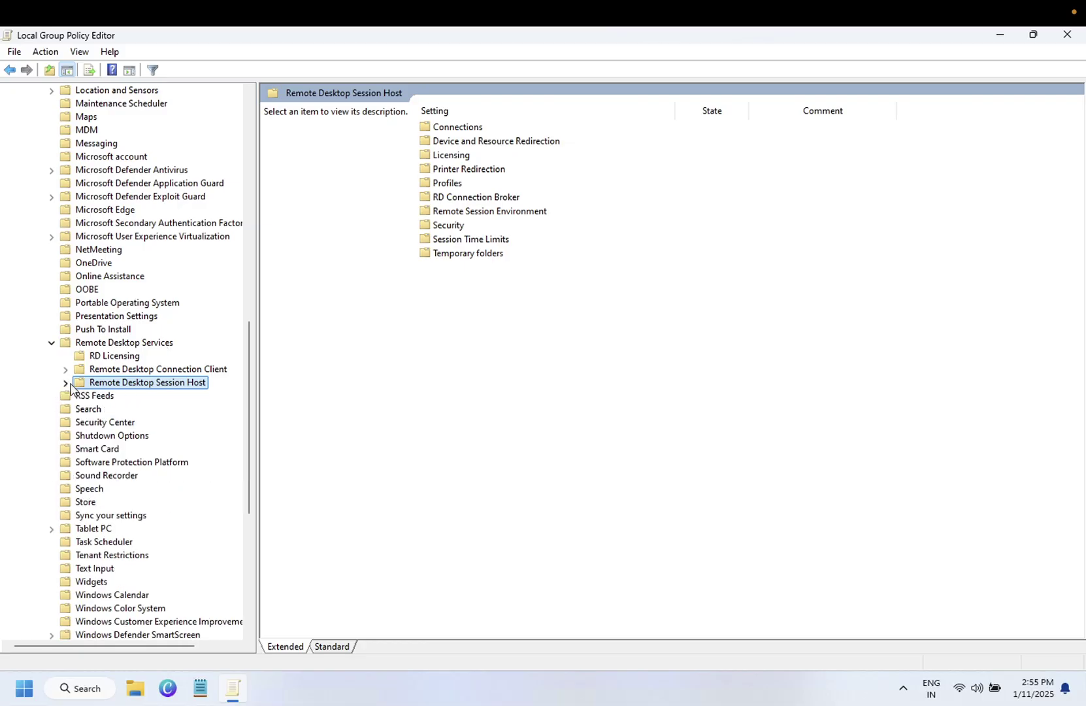
left_click(134, 370)
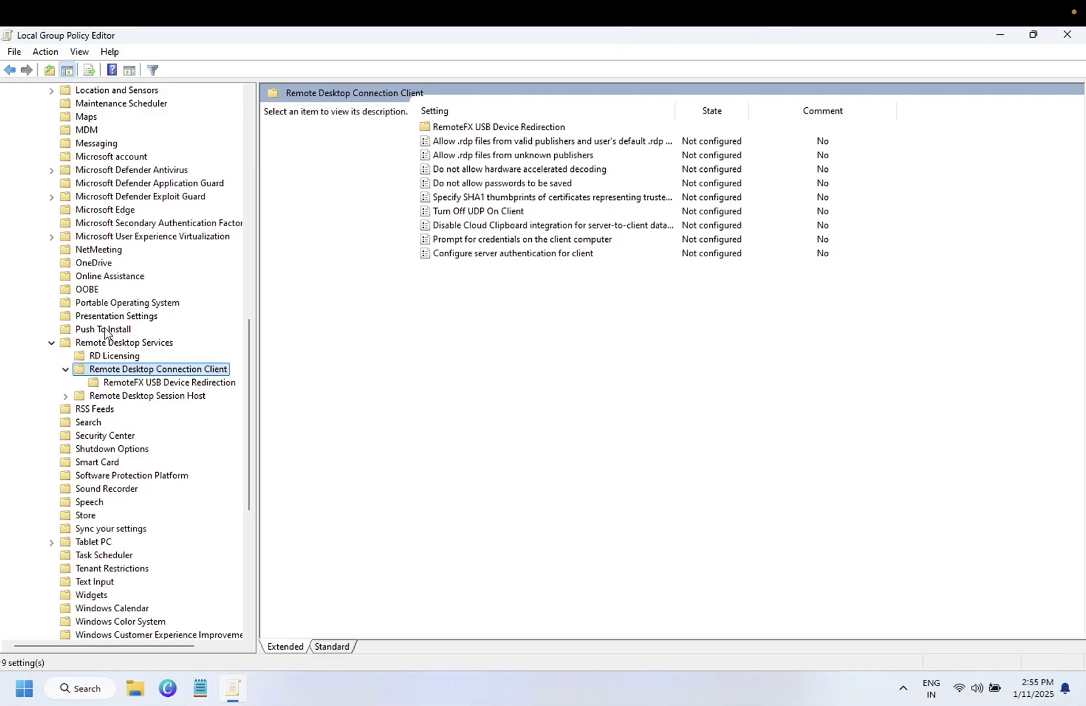
scroll(201, 318, "down", 6)
scroll(203, 321, "up", 11)
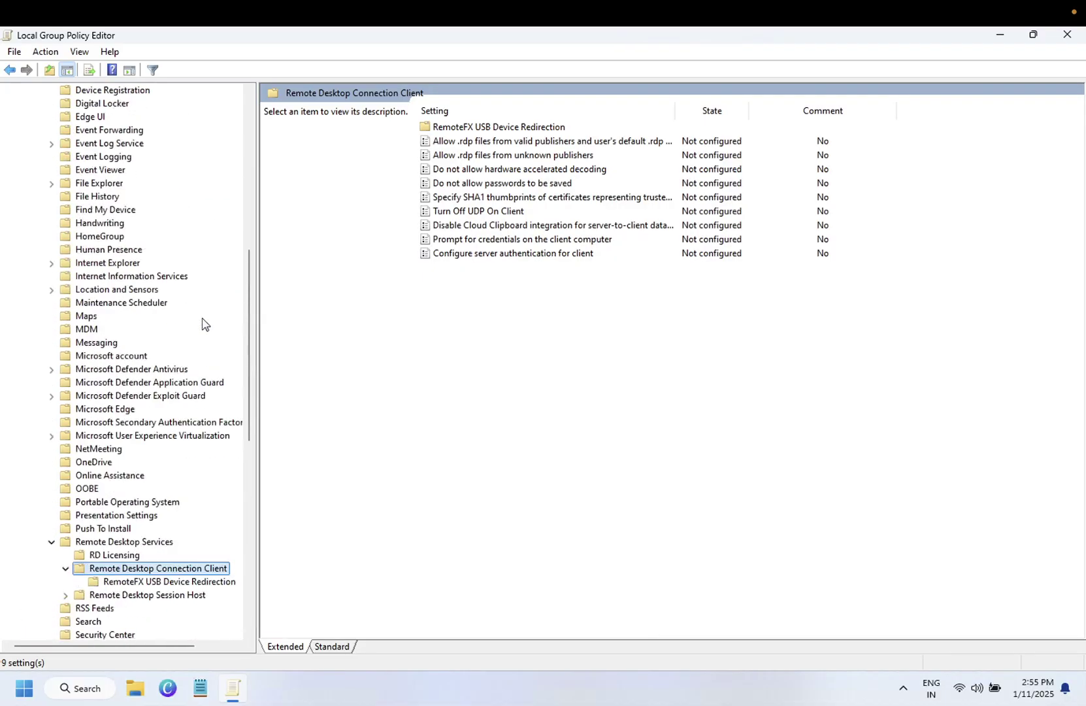
scroll(201, 321, "up", 11)
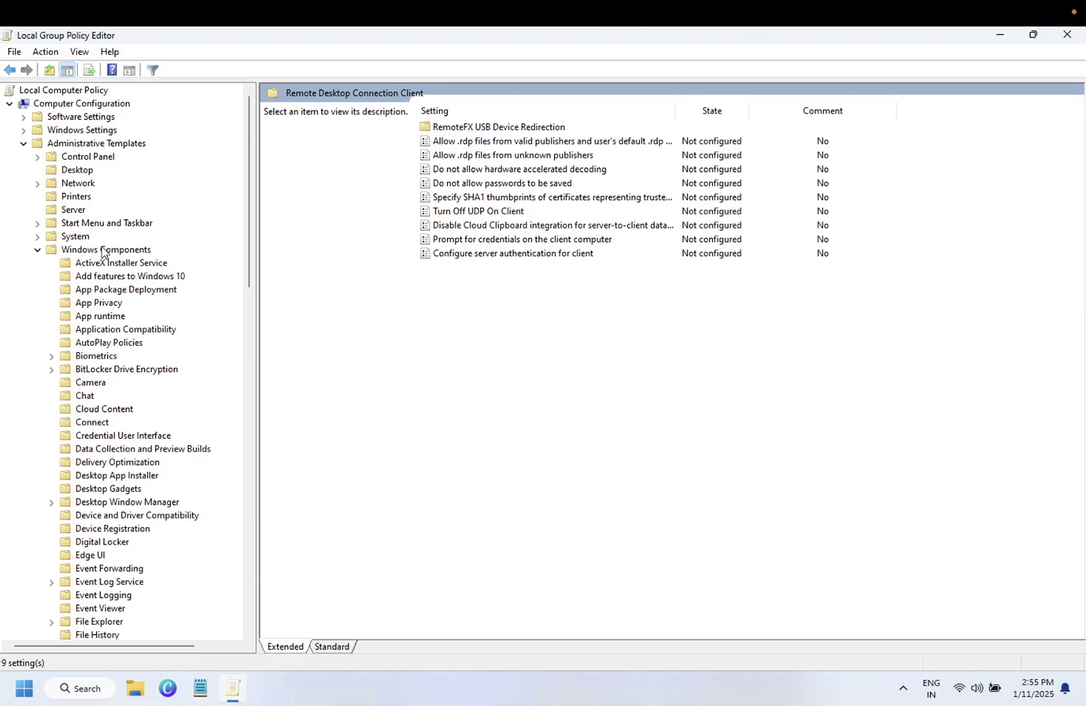
scroll(133, 355, "down", 16)
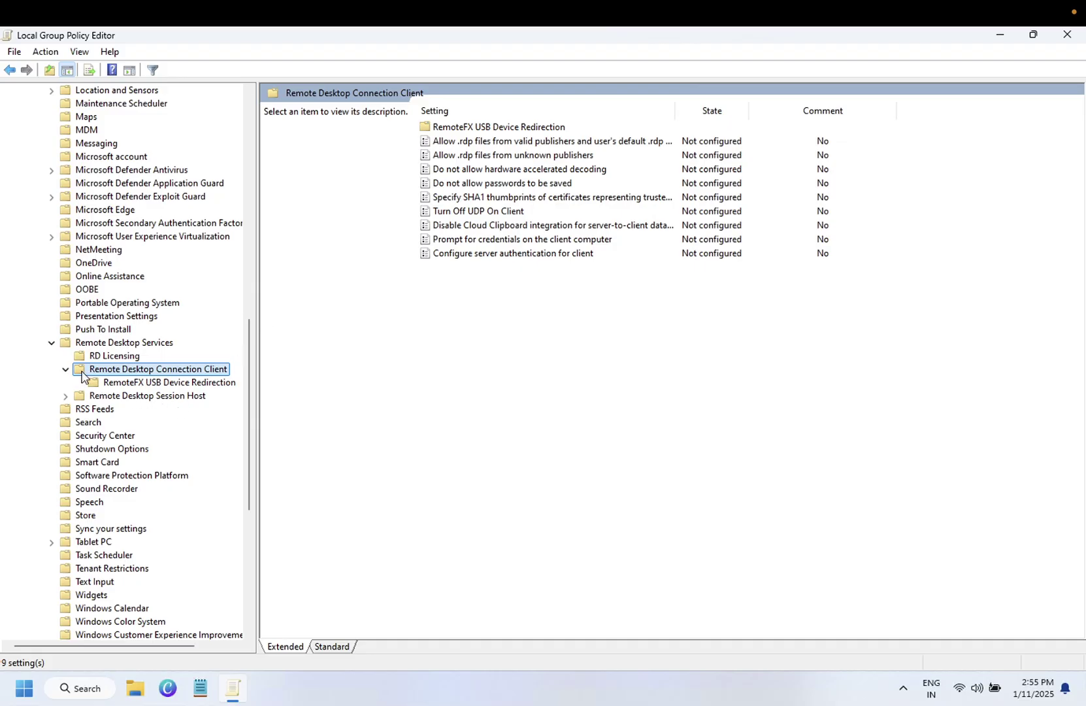
double_click(103, 398)
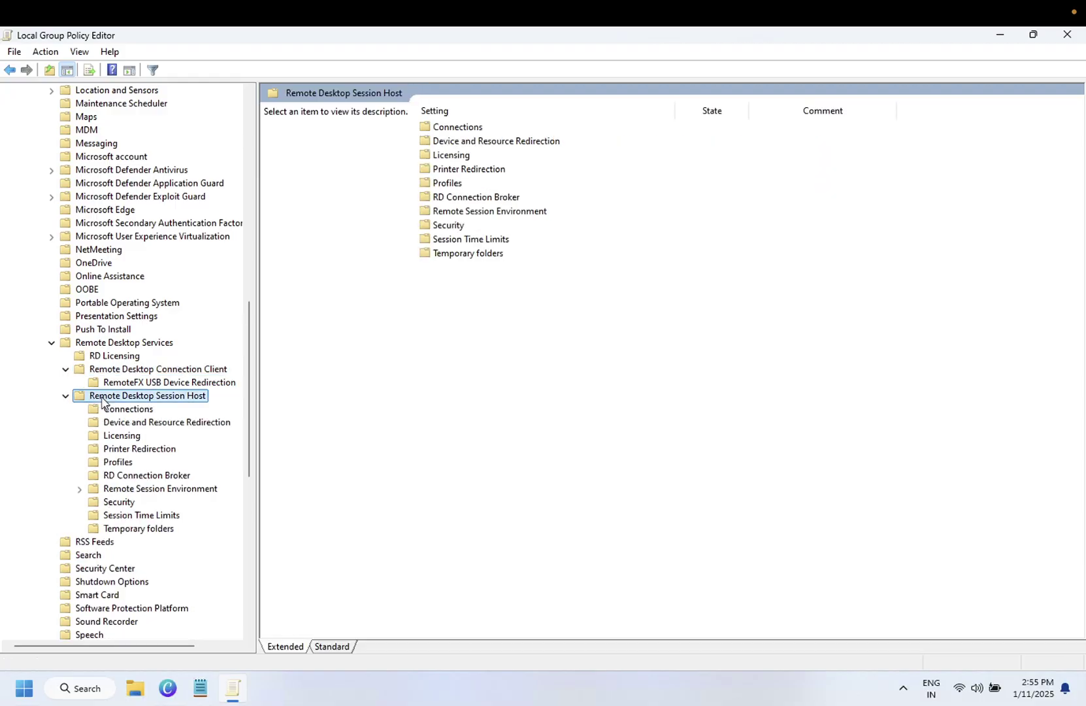
left_click(66, 369)
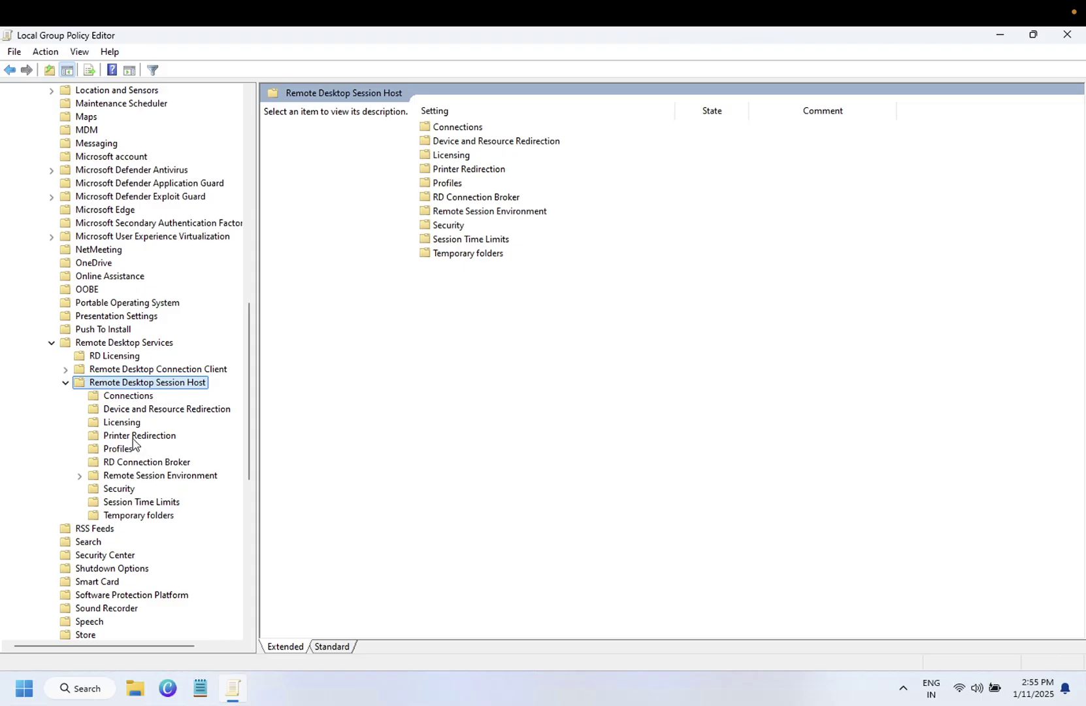
- List the Connections folder's policies and view the Limit number of connections description
left_click(127, 400)
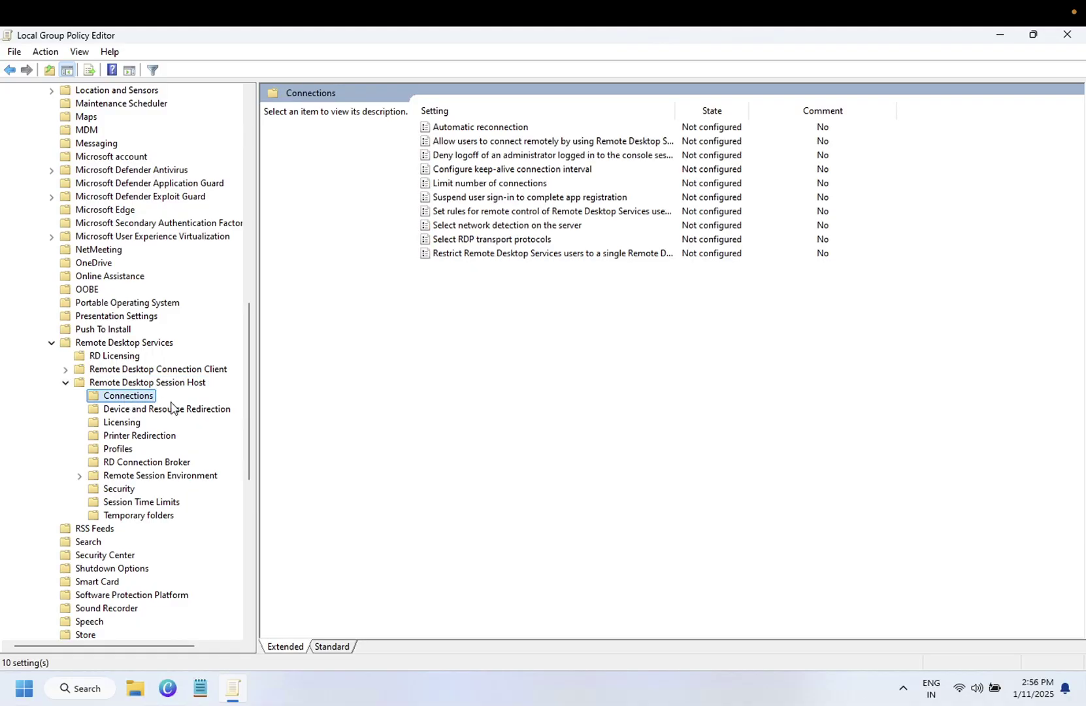
left_click(501, 186)
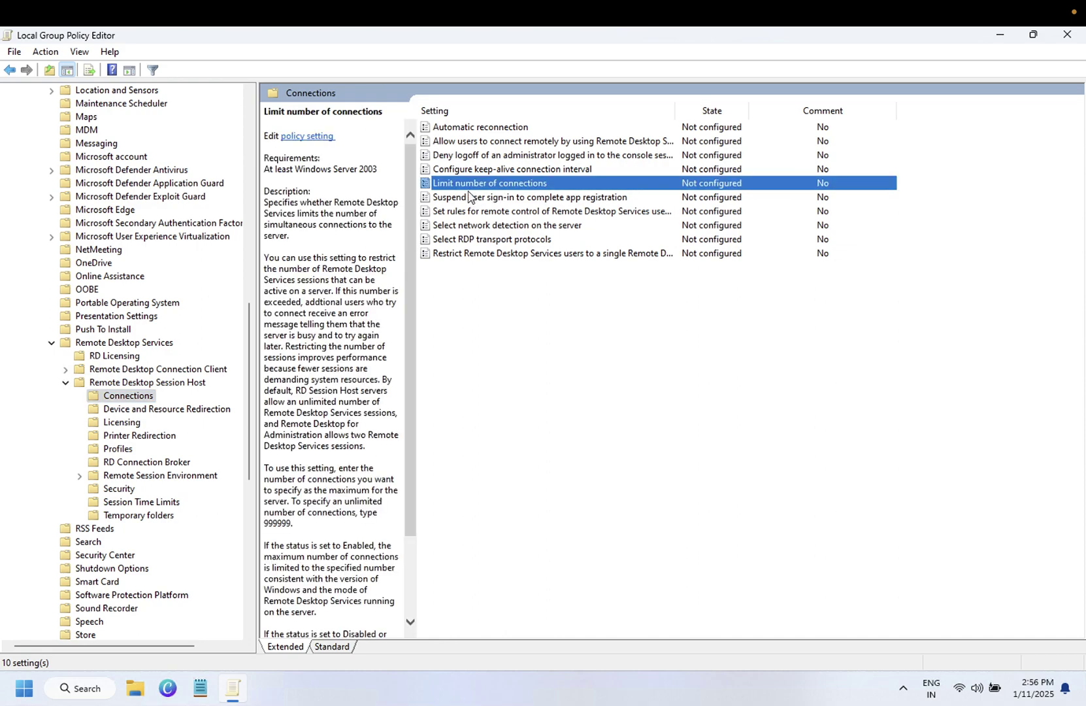
- Enable Limit number of connections with RD Maximum Connections allowed set to 5
double_click(549, 188)
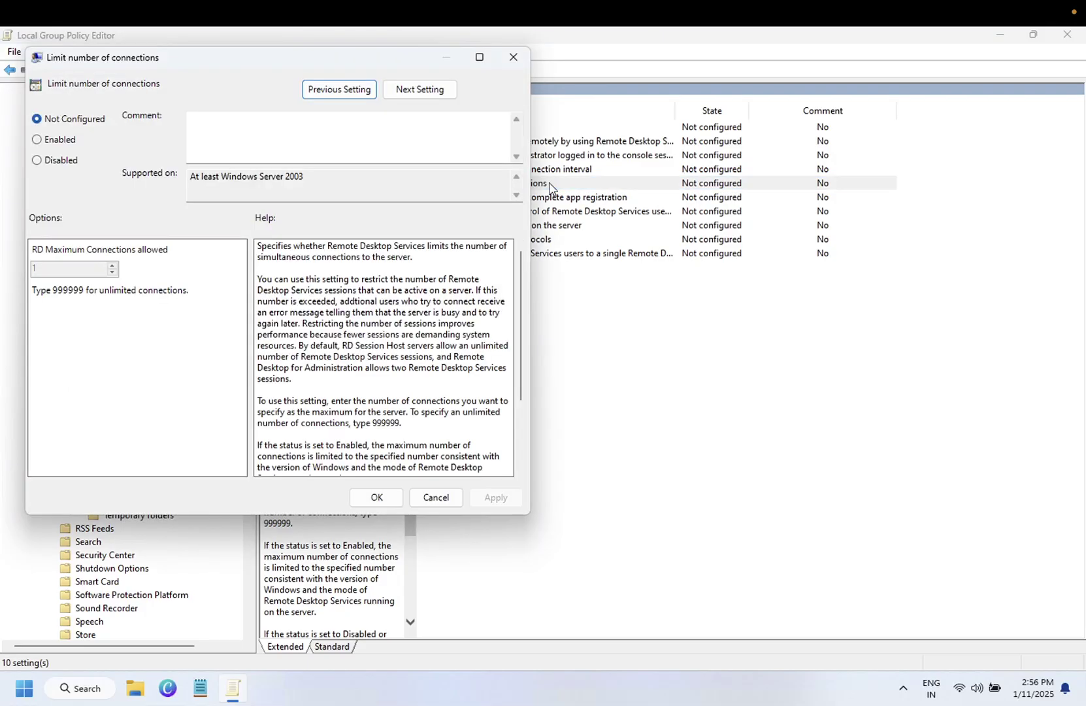
left_click(54, 141)
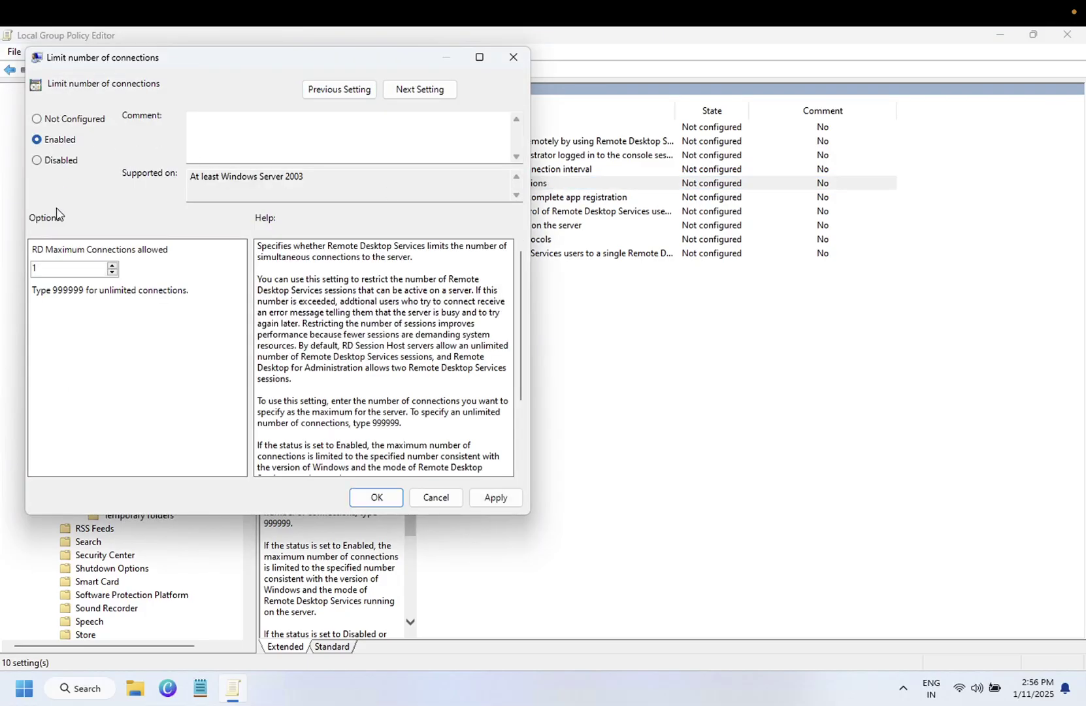
double_click(51, 269)
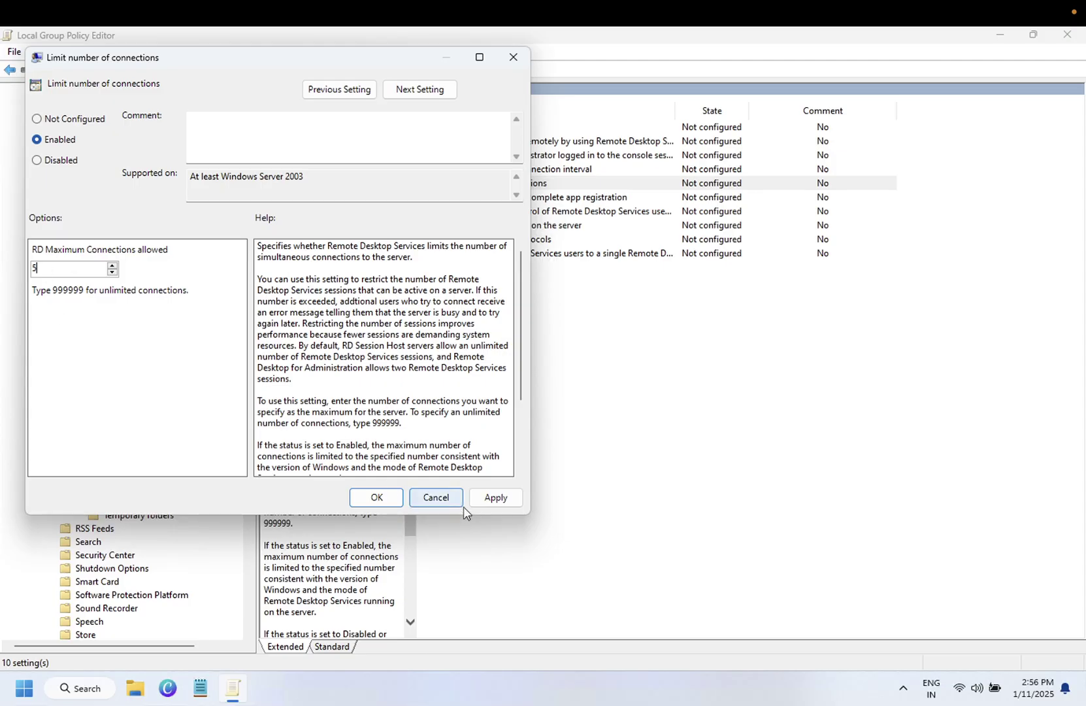
left_click(499, 500)
left_click(379, 498)
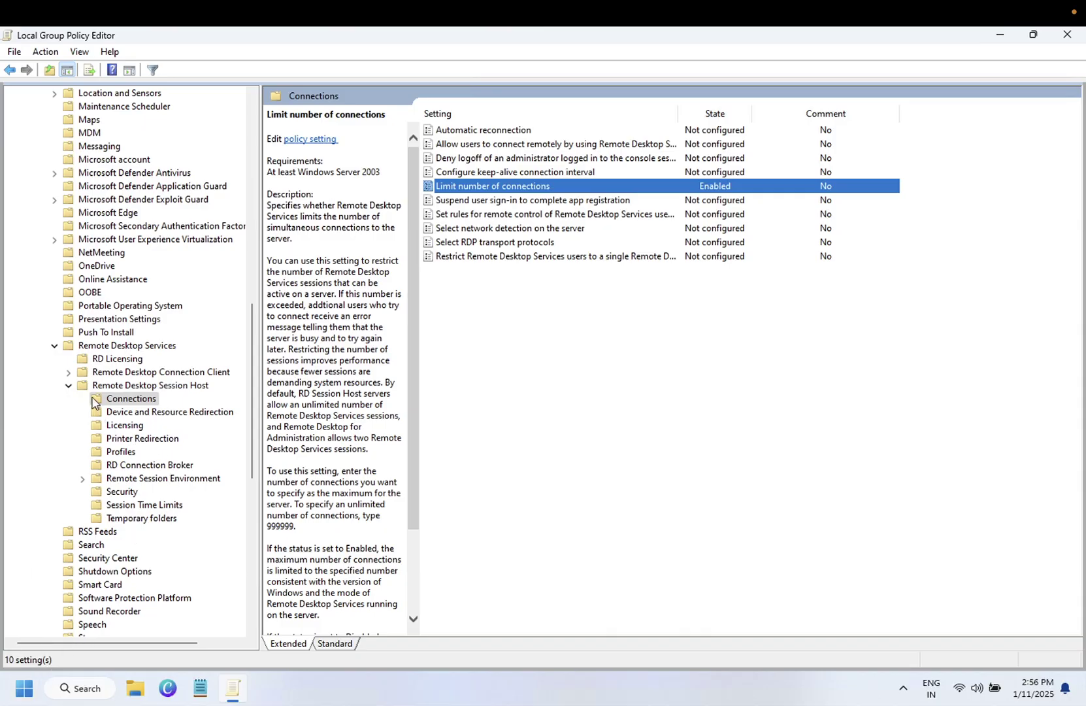
left_click_drag(254, 397, 245, 190)
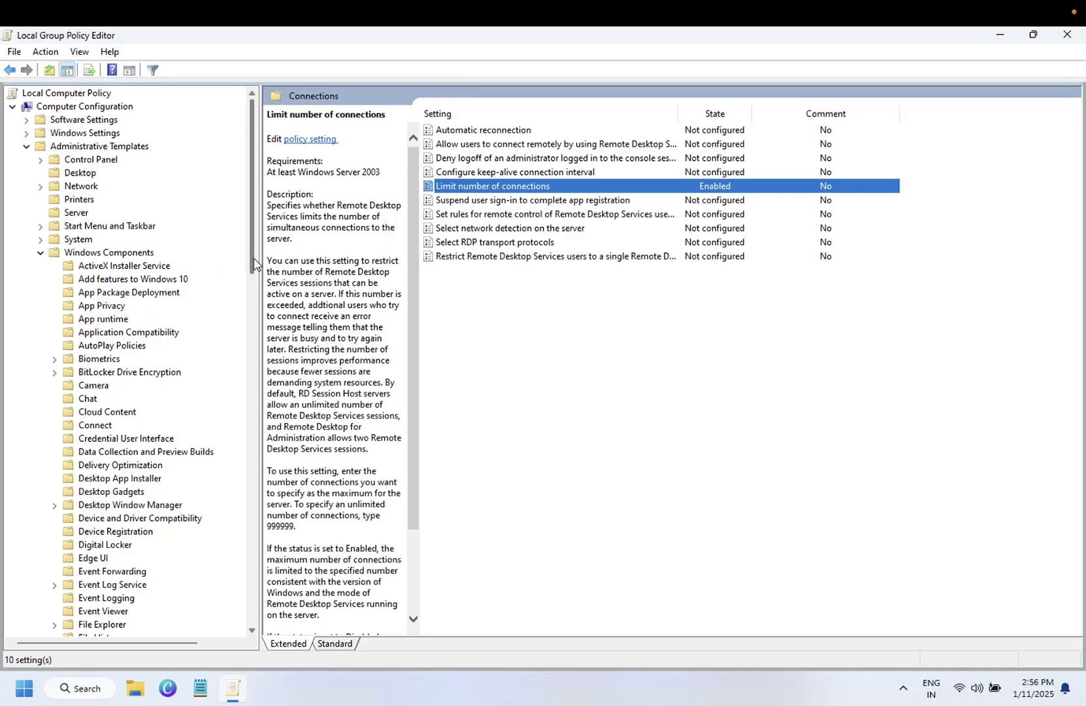
left_click_drag(254, 263, 263, 465)
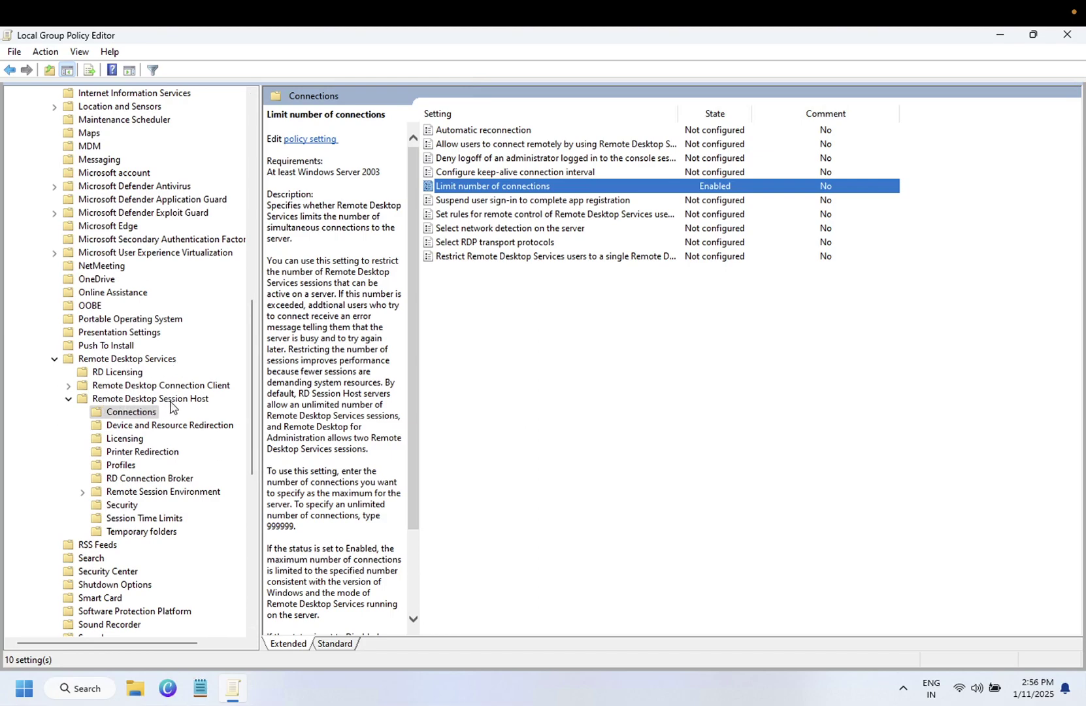
left_click(134, 416)
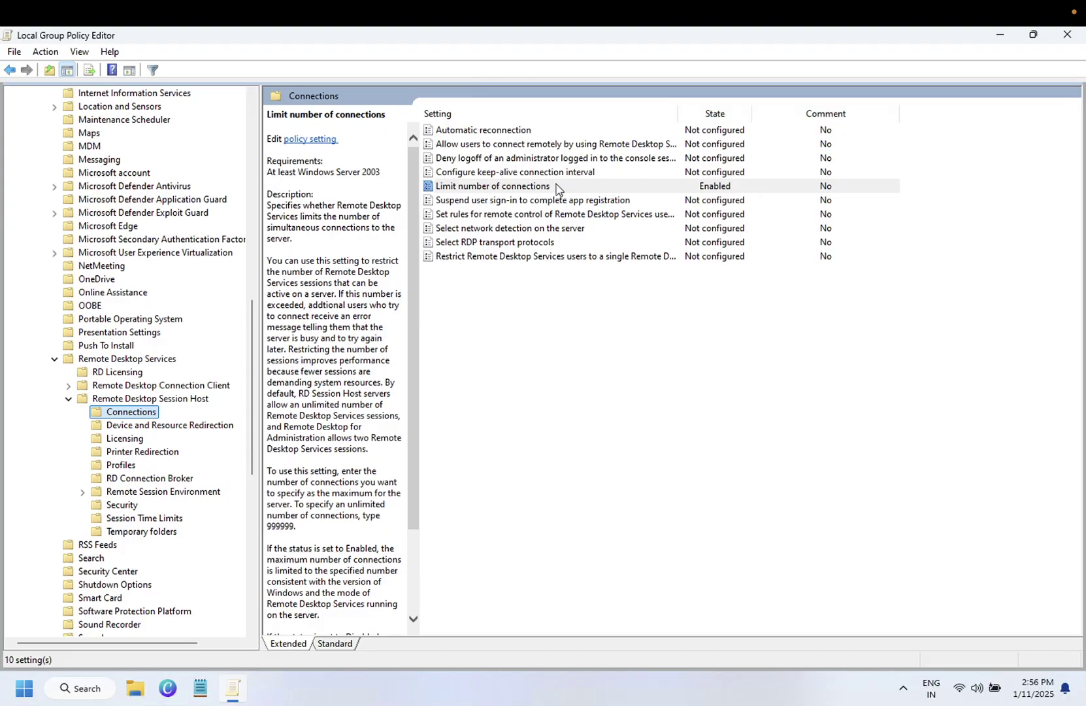
left_click(999, 36)
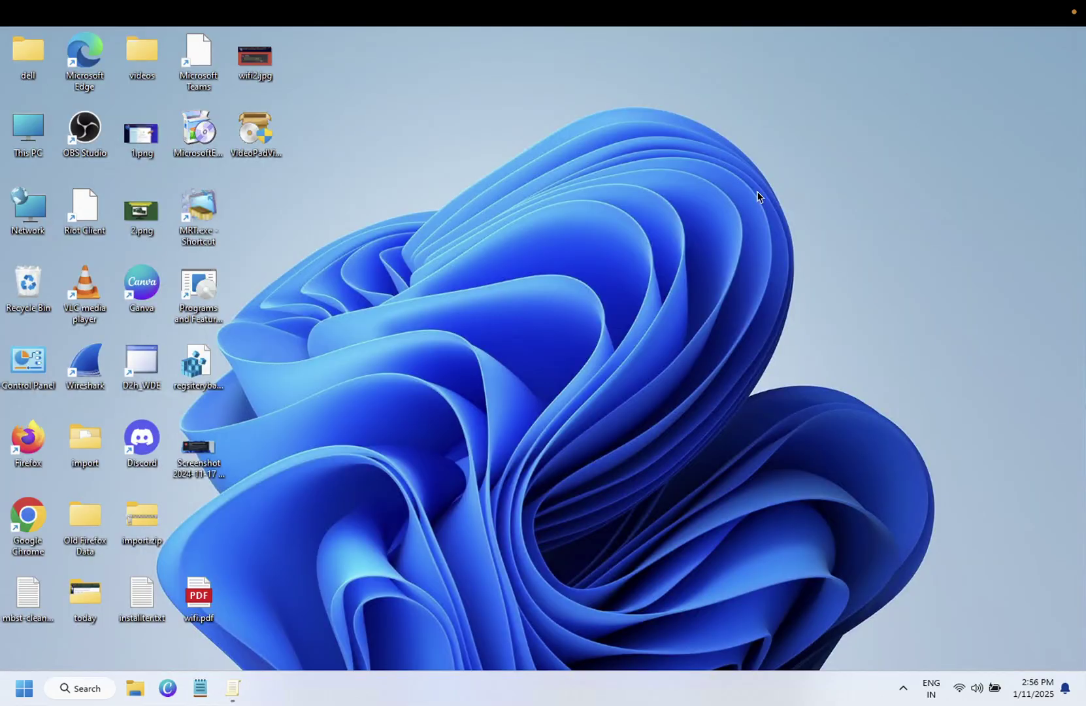
left_click(234, 687)
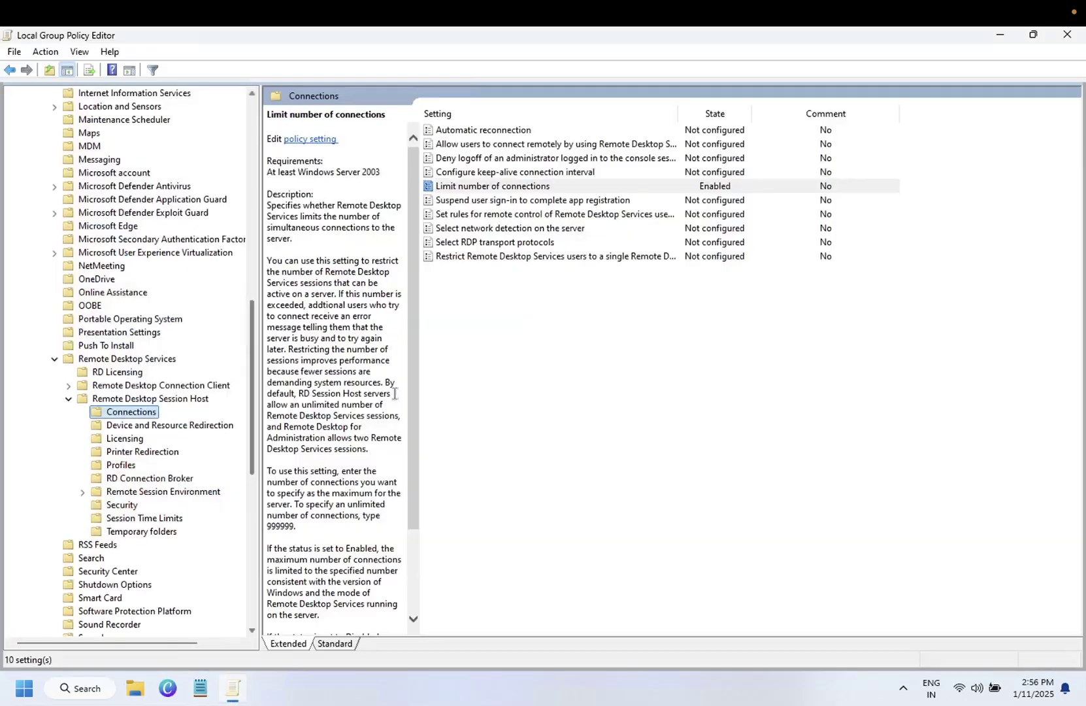